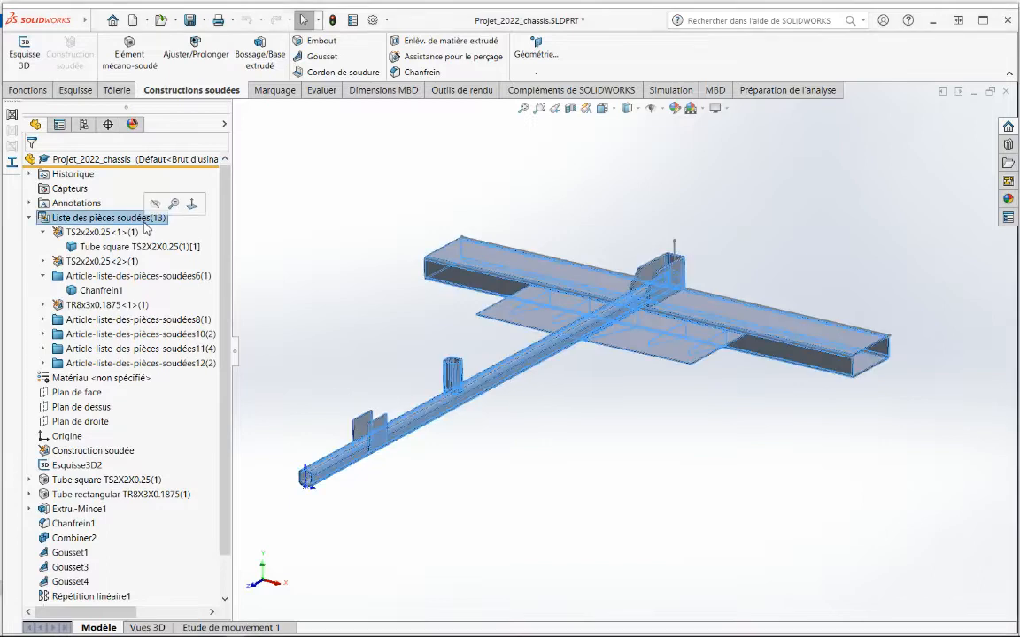
Step: Examine the bodies in the chassis weldment cut list, including the TS2X2X0.25 square tube, Chanfrein1 and Gousset1
{"action": "left_click", "coordinate": [289, 246]}
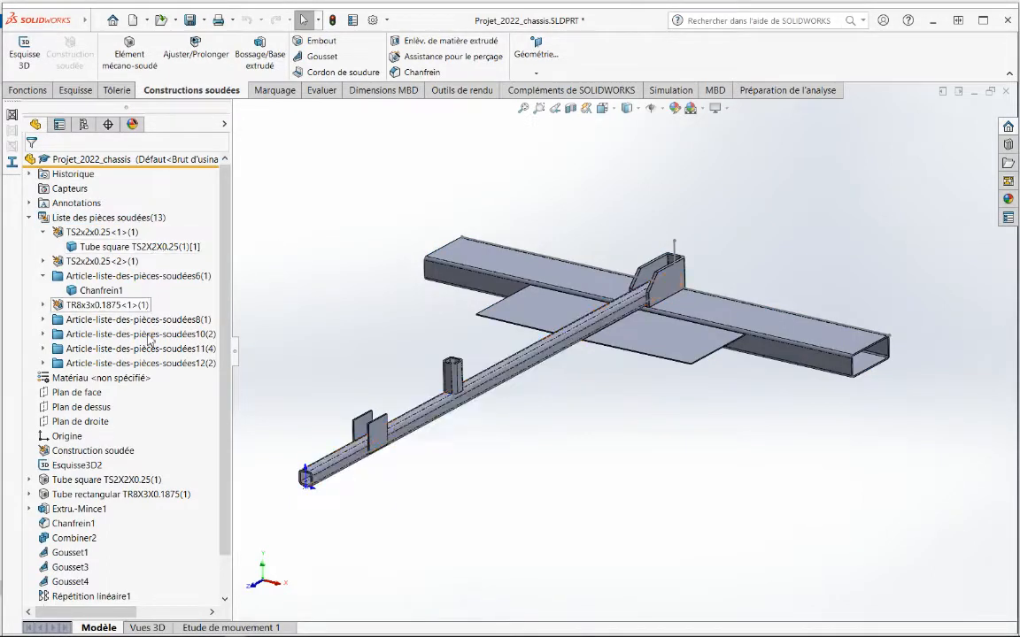
{"action": "left_click", "coordinate": [42, 319]}
{"action": "left_click", "coordinate": [92, 334]}
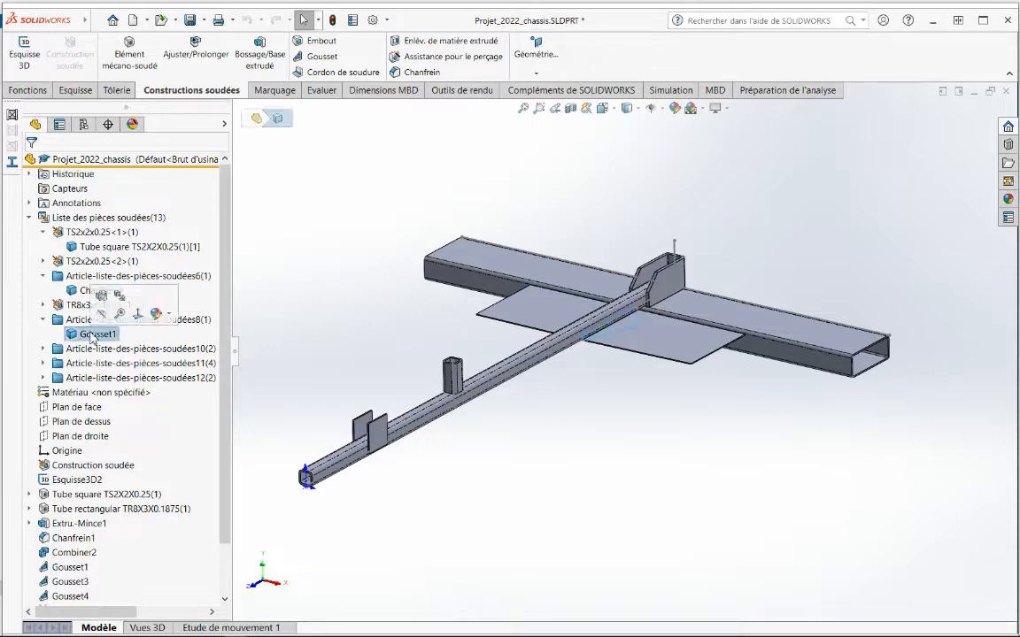
{"action": "left_click", "coordinate": [284, 334]}
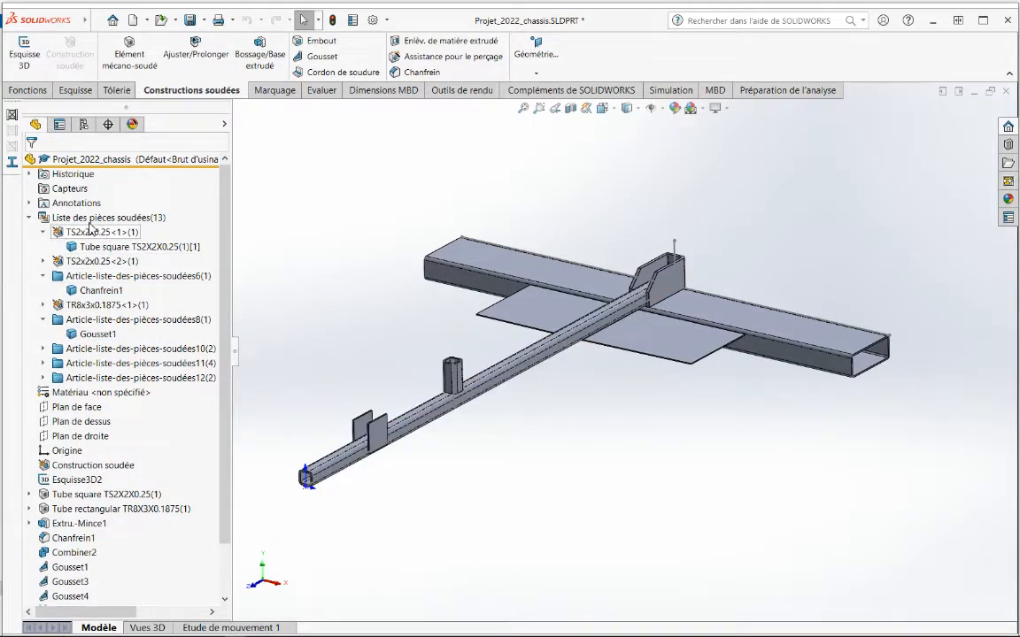
{"action": "left_click", "coordinate": [99, 248]}
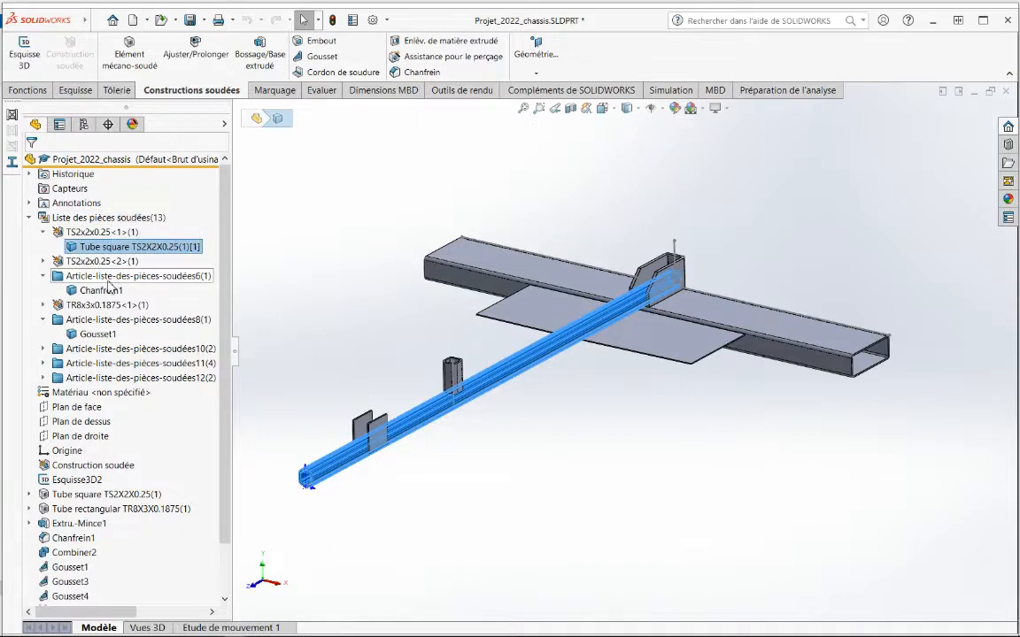
{"action": "left_click", "coordinate": [104, 292]}
{"action": "left_click", "coordinate": [98, 334]}
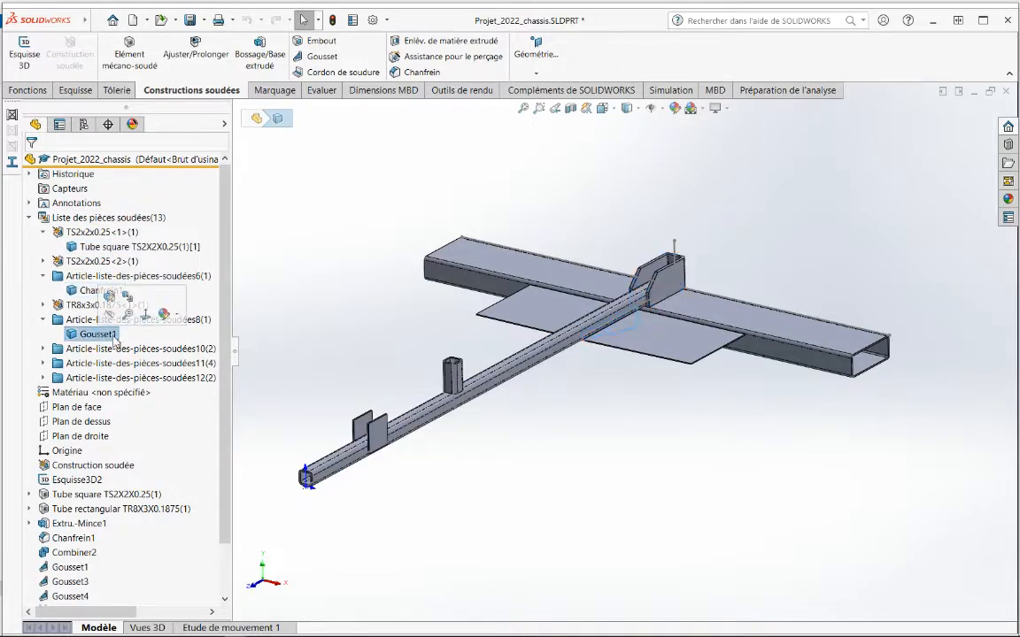
{"action": "middle_click_drag", "start_coordinate": [690, 345], "coordinate": [736, 371]}
{"action": "left_click", "coordinate": [705, 442]}
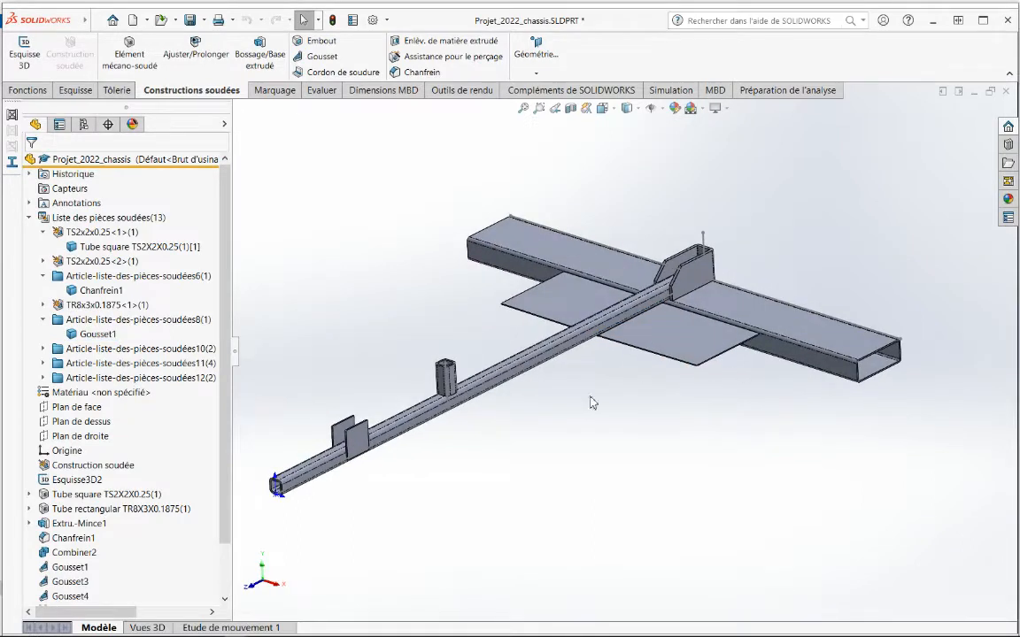
{"action": "scroll", "coordinate": [576, 402], "scroll_direction": "up", "scroll_amount": 1}
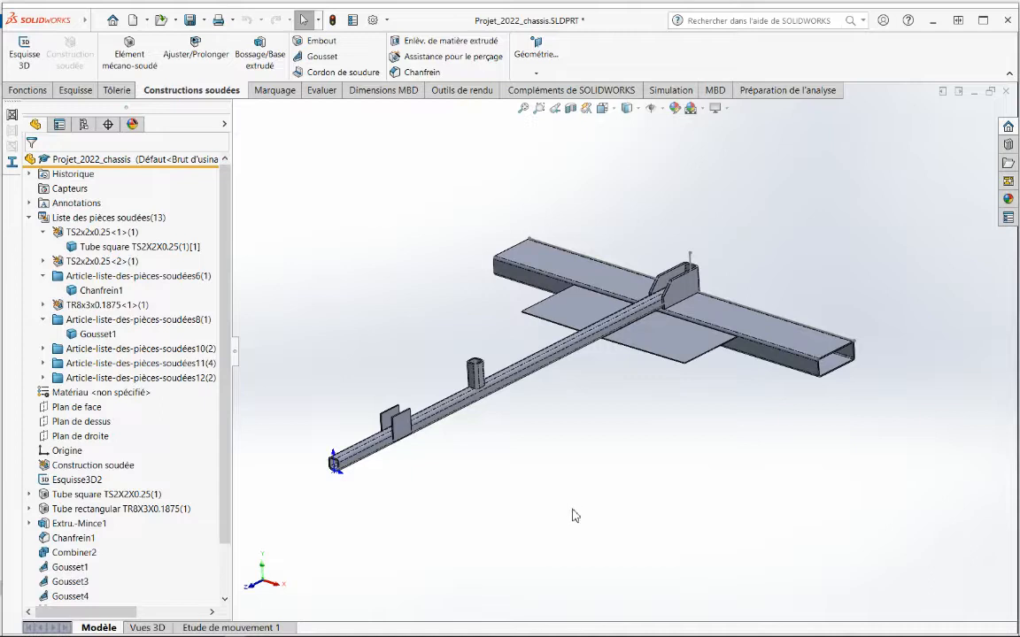
Step: Inspect the 2743T2_Hitch-Ball Coupler part in its own window, and return to the Projet_2022_chassis part
{"action": "mouse_move", "coordinate": [38, 22]}
{"action": "left_click", "coordinate": [406, 20]}
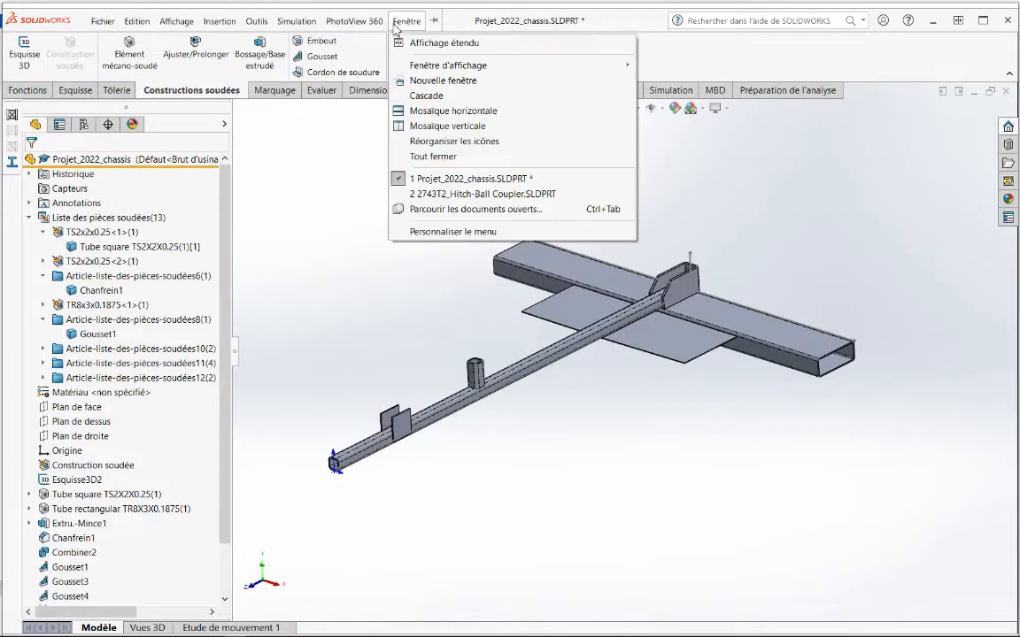
{"action": "left_click", "coordinate": [485, 193]}
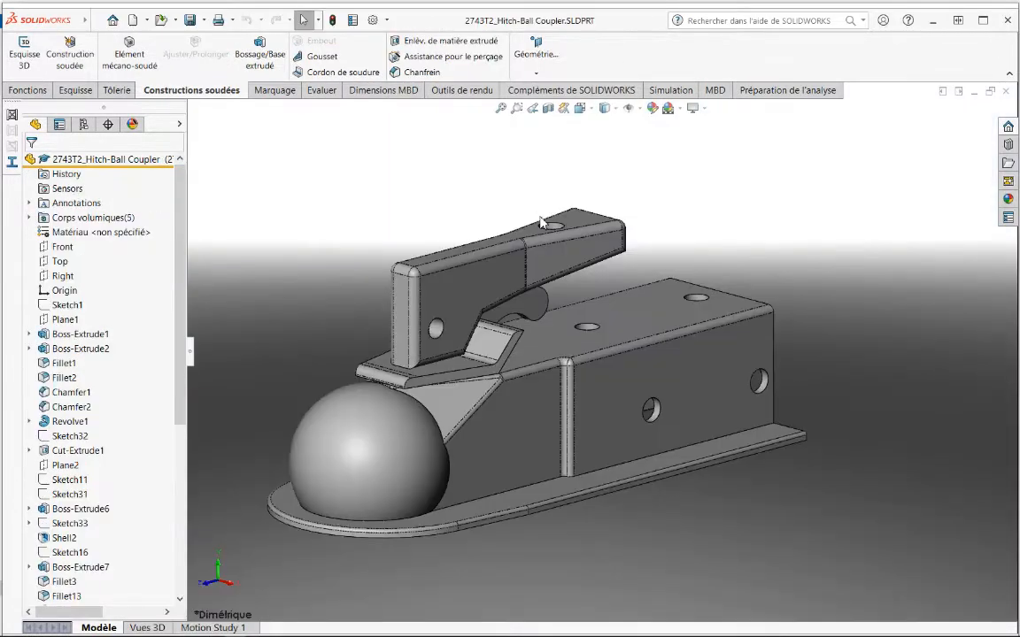
{"action": "middle_click_drag", "start_coordinate": [595, 326], "coordinate": [599, 422]}
{"action": "scroll", "coordinate": [617, 365], "scroll_direction": "up", "scroll_amount": 3}
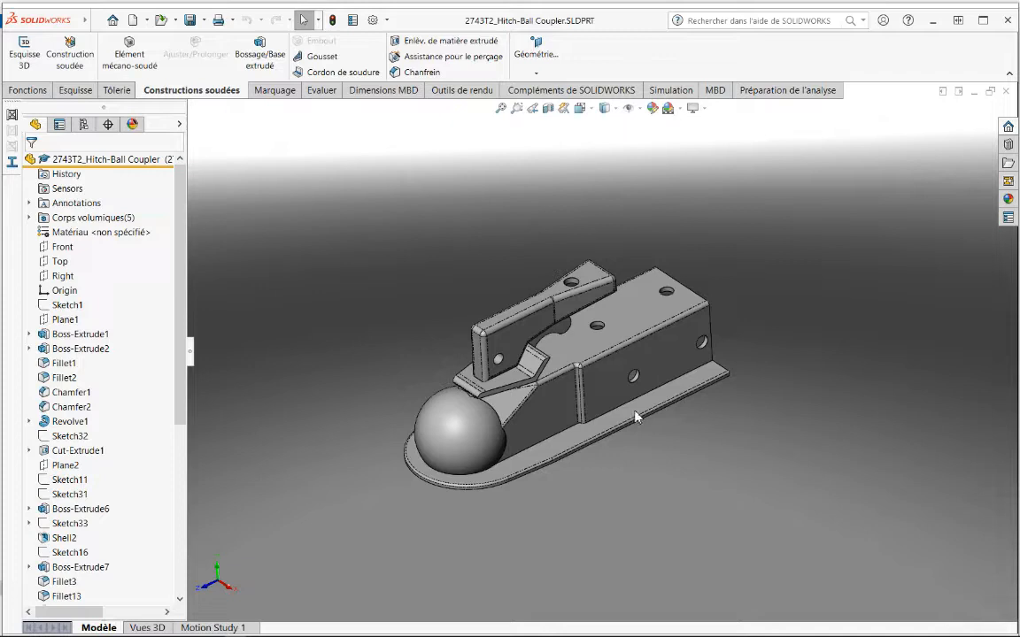
{"action": "mouse_move", "coordinate": [69, 23]}
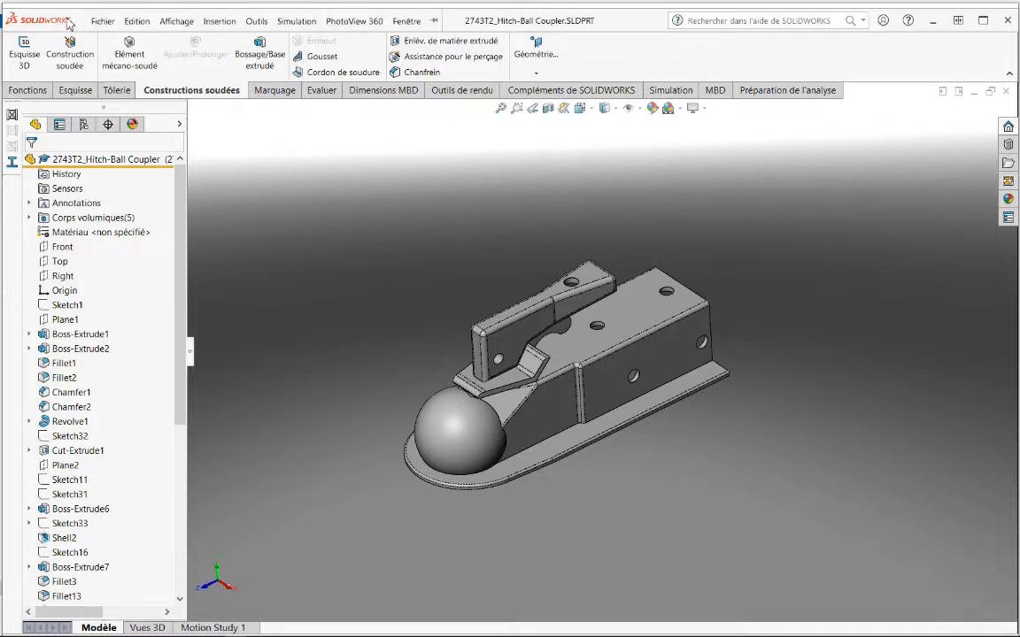
{"action": "left_click", "coordinate": [354, 20]}
{"action": "left_click", "coordinate": [469, 176]}
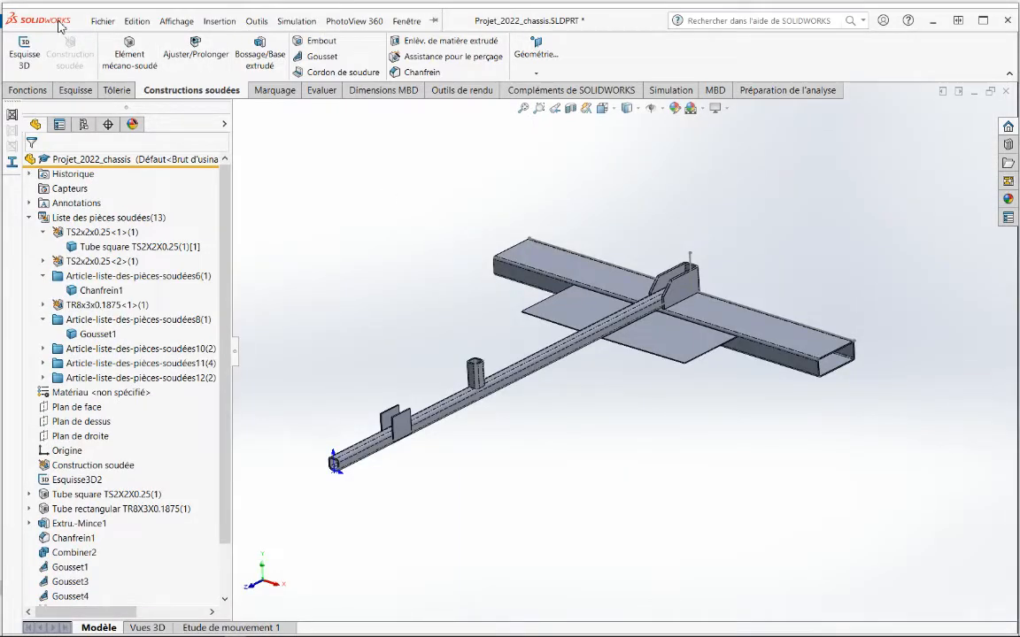
Step: Insert the 2743T2_Hitch-Ball Coupler part into the chassis with its solid bodies and the Move/Copy positioning option, declining the unit change
{"action": "left_click", "coordinate": [256, 20]}
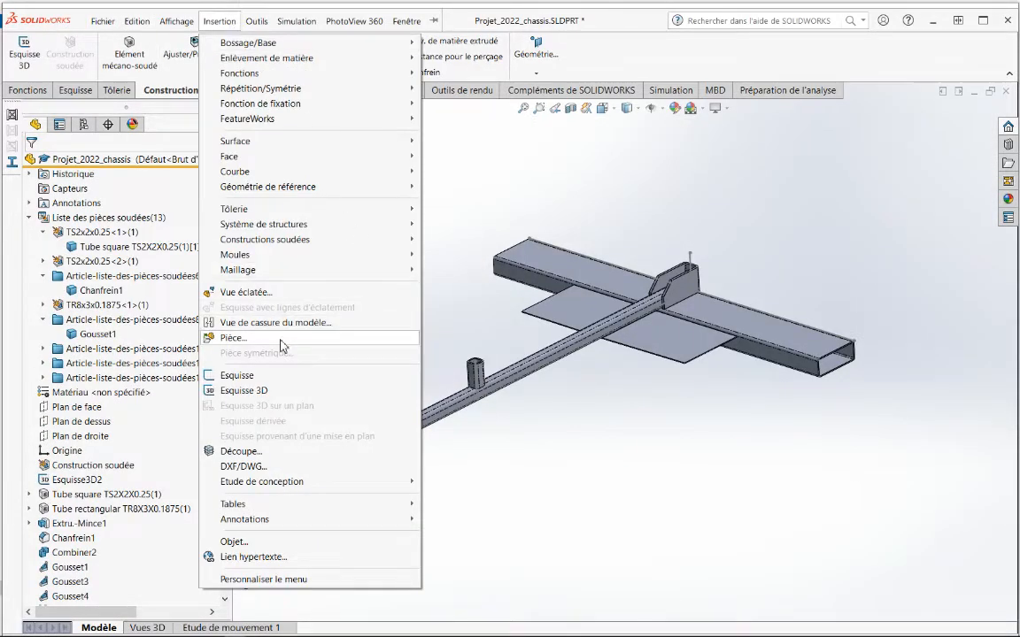
{"action": "left_click", "coordinate": [280, 340]}
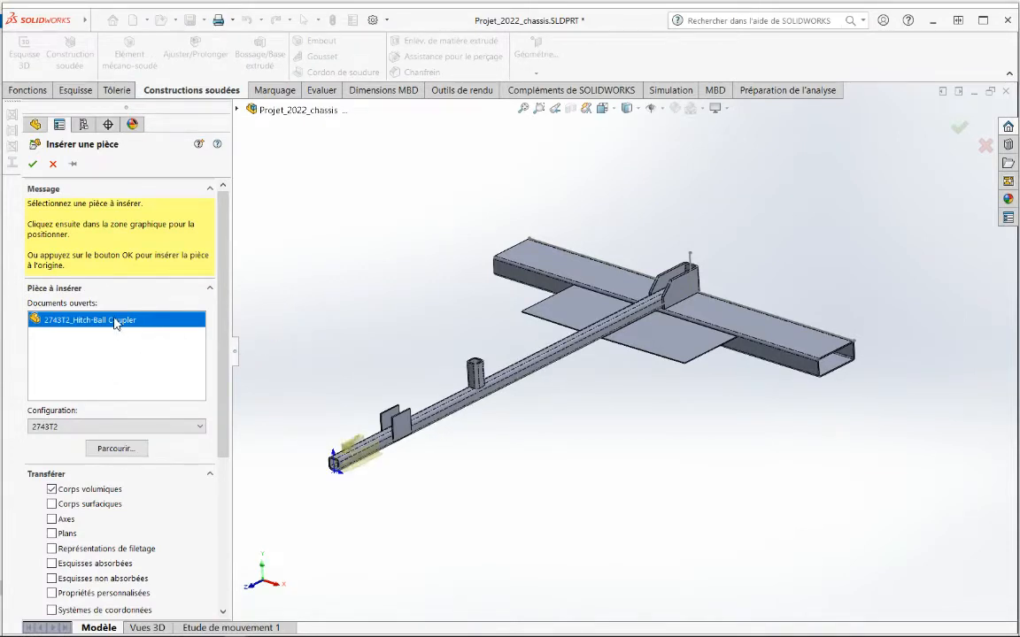
{"action": "left_click_drag", "start_coordinate": [223, 253], "coordinate": [223, 416]}
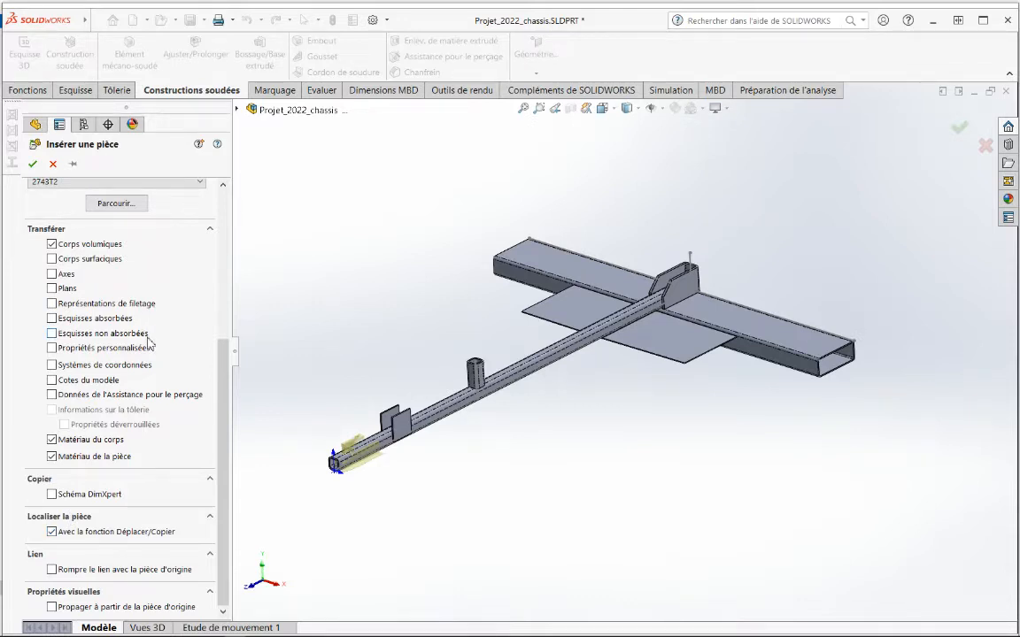
{"action": "left_click", "coordinate": [32, 164]}
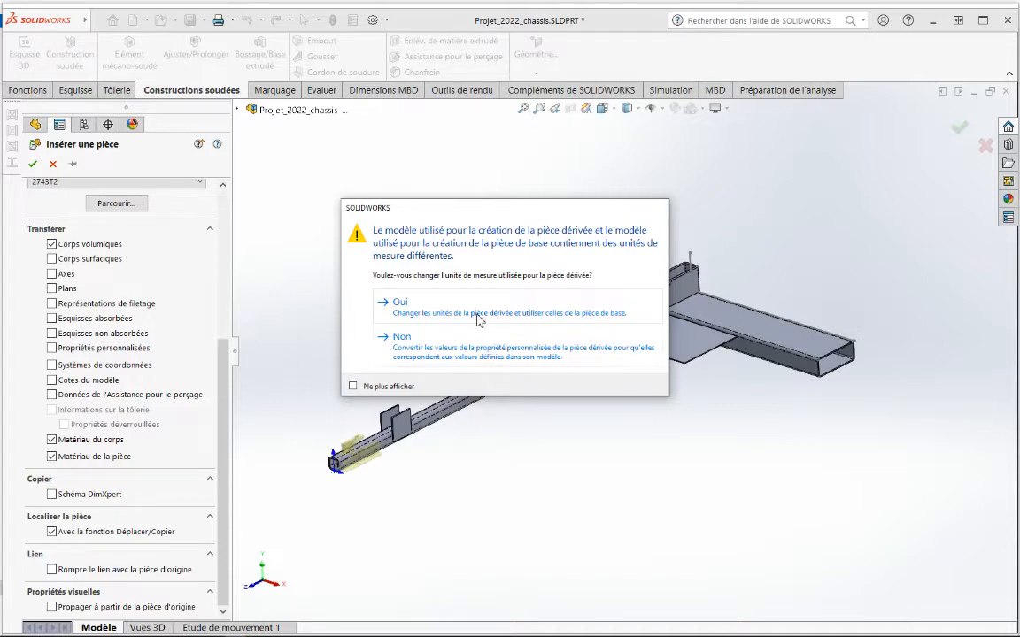
{"action": "left_click", "coordinate": [447, 354]}
Step: Mate the coupler's inner step edge coincident with the end edge of the square tube and accept the positioning
{"action": "middle_click_drag", "start_coordinate": [515, 445], "coordinate": [505, 282]}
{"action": "scroll", "coordinate": [482, 295], "scroll_direction": "down", "scroll_amount": 8}
{"action": "middle_click_drag", "start_coordinate": [498, 340], "coordinate": [509, 361]}
{"action": "scroll", "coordinate": [521, 333], "scroll_direction": "down", "scroll_amount": 6}
{"action": "scroll", "coordinate": [507, 362], "scroll_direction": "up", "scroll_amount": 5}
{"action": "scroll", "coordinate": [466, 317], "scroll_direction": "down", "scroll_amount": 3}
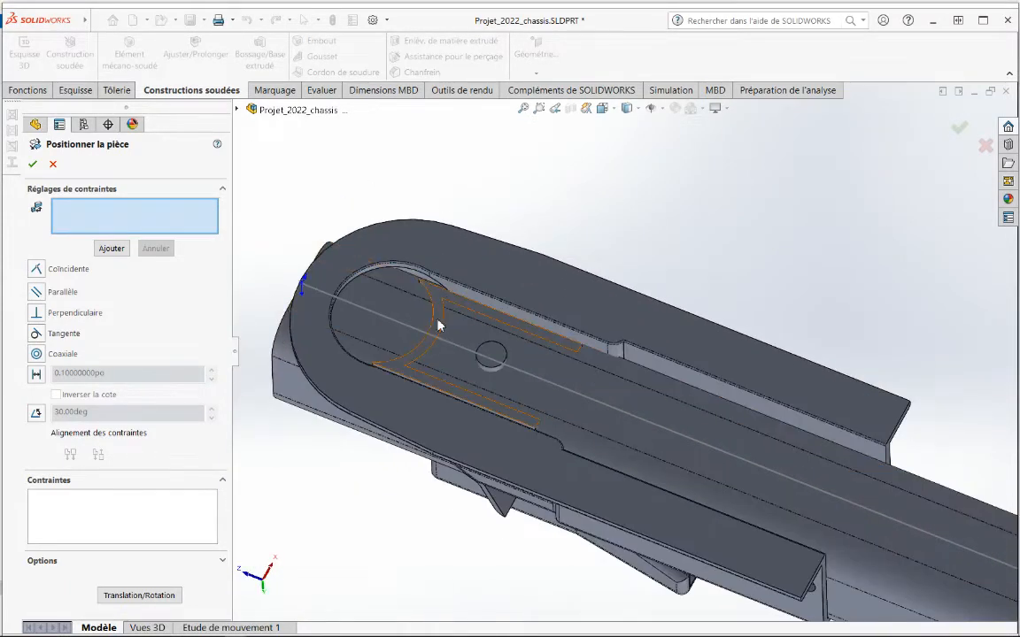
{"action": "scroll", "coordinate": [580, 337], "scroll_direction": "down", "scroll_amount": 4}
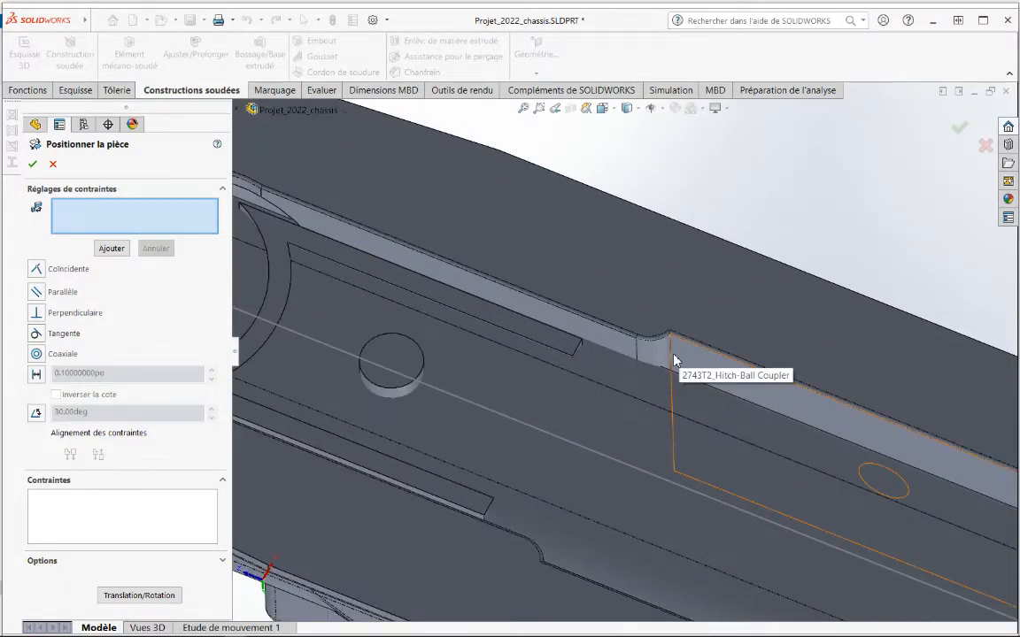
{"action": "left_click", "coordinate": [673, 370]}
{"action": "scroll", "coordinate": [507, 354], "scroll_direction": "up", "scroll_amount": 5}
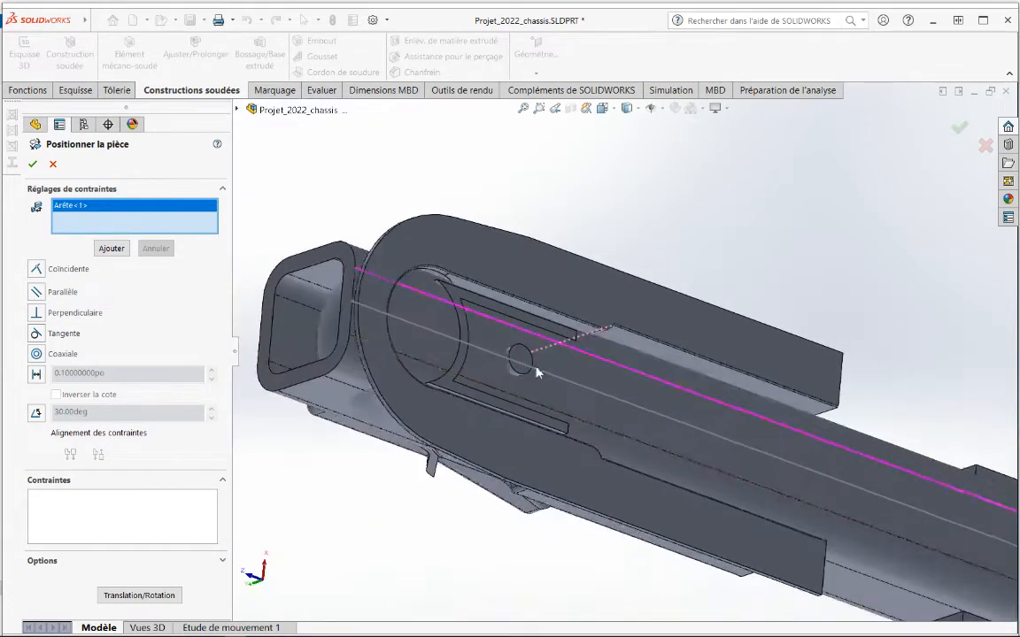
{"action": "left_click", "coordinate": [324, 256]}
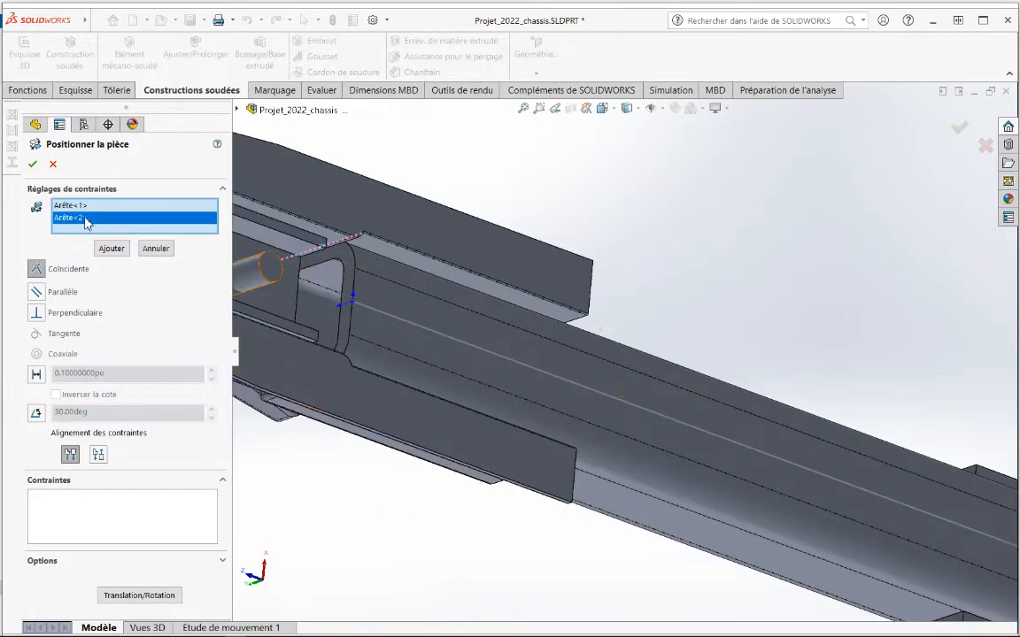
{"action": "left_click", "coordinate": [33, 166]}
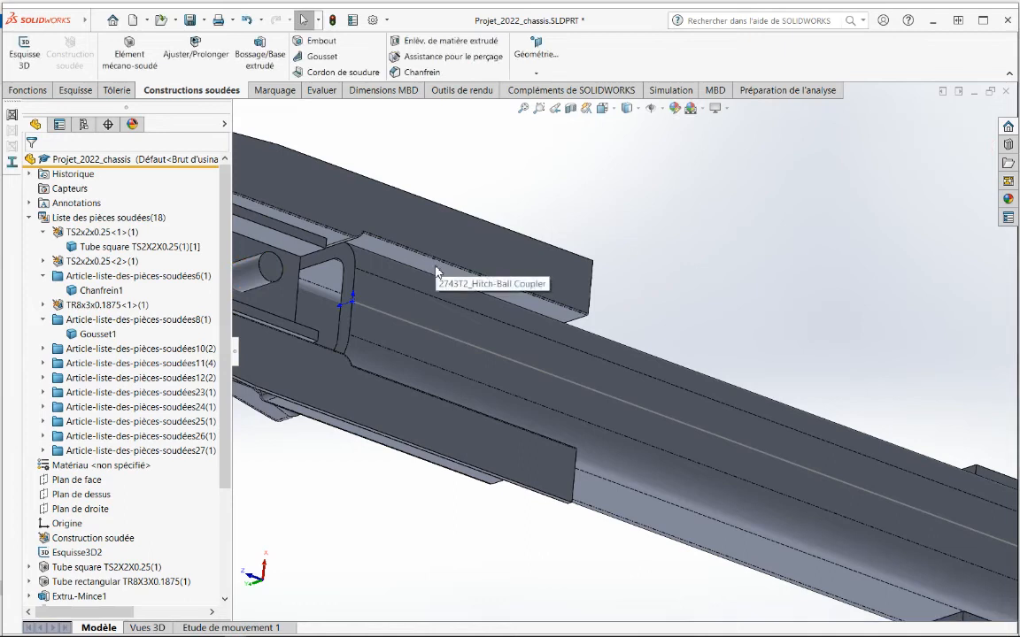
Step: Edit the inserted coupler's placement and add a coincident mate between the square tube's side face and the coupler's inner side face
{"action": "left_click", "coordinate": [452, 294]}
{"action": "middle_click_drag", "start_coordinate": [452, 295], "coordinate": [494, 400]}
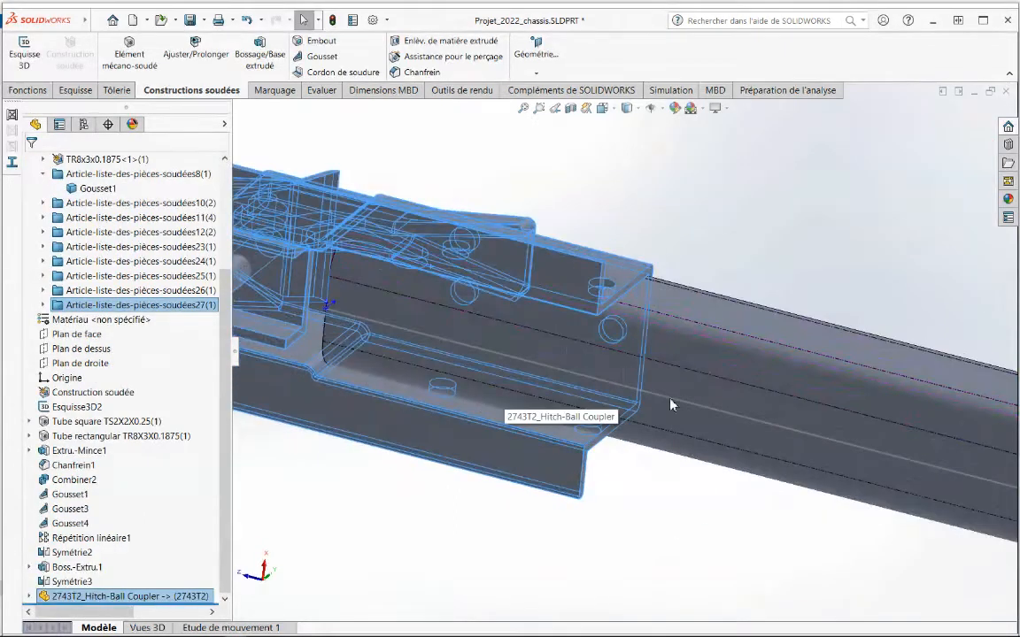
{"action": "left_click", "coordinate": [711, 320]}
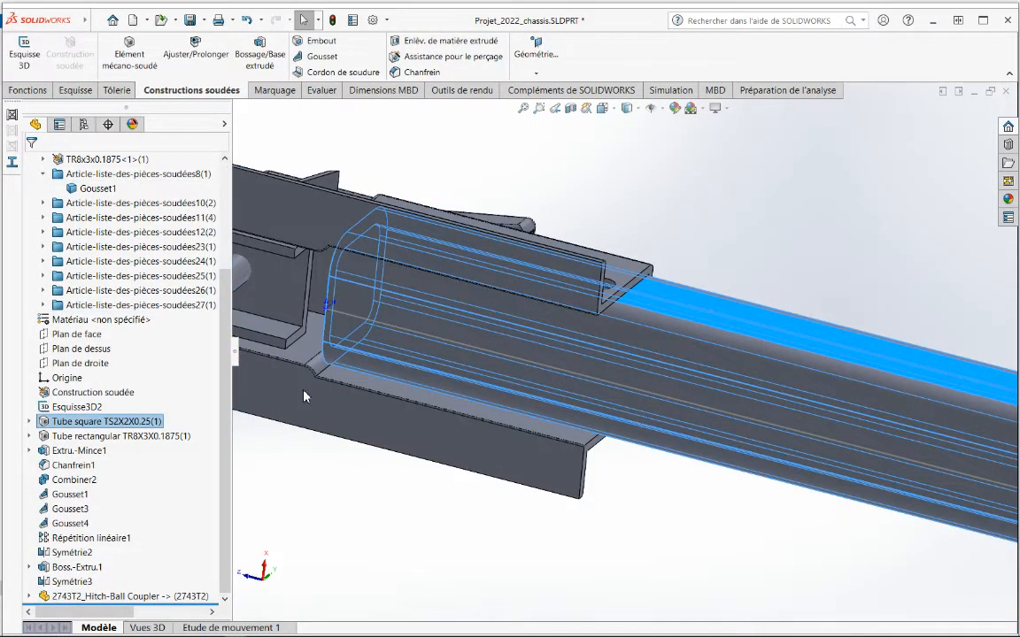
{"action": "right_click", "coordinate": [132, 597]}
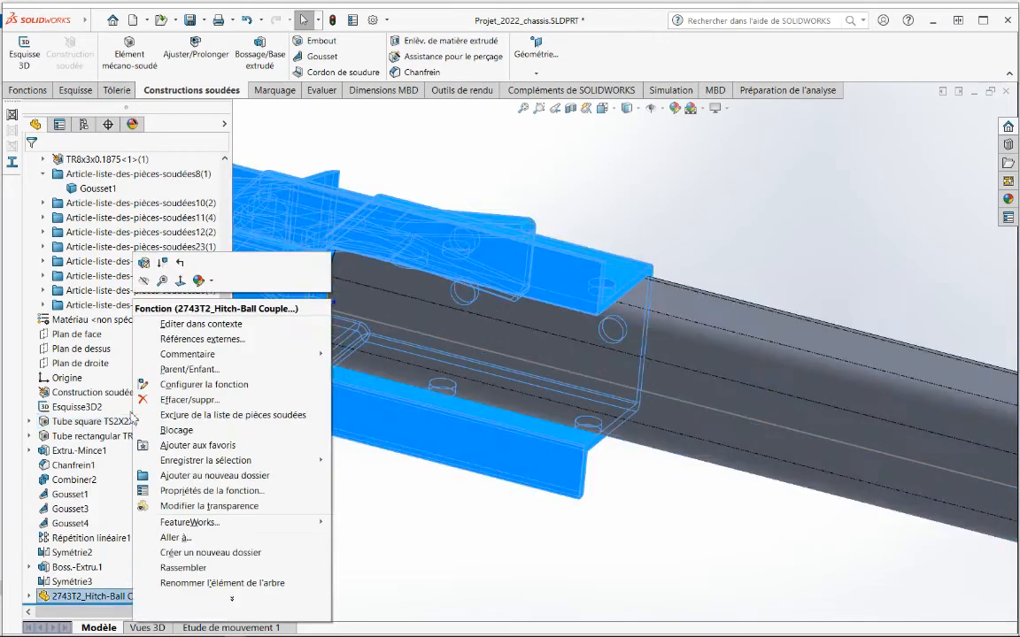
{"action": "left_click", "coordinate": [151, 263]}
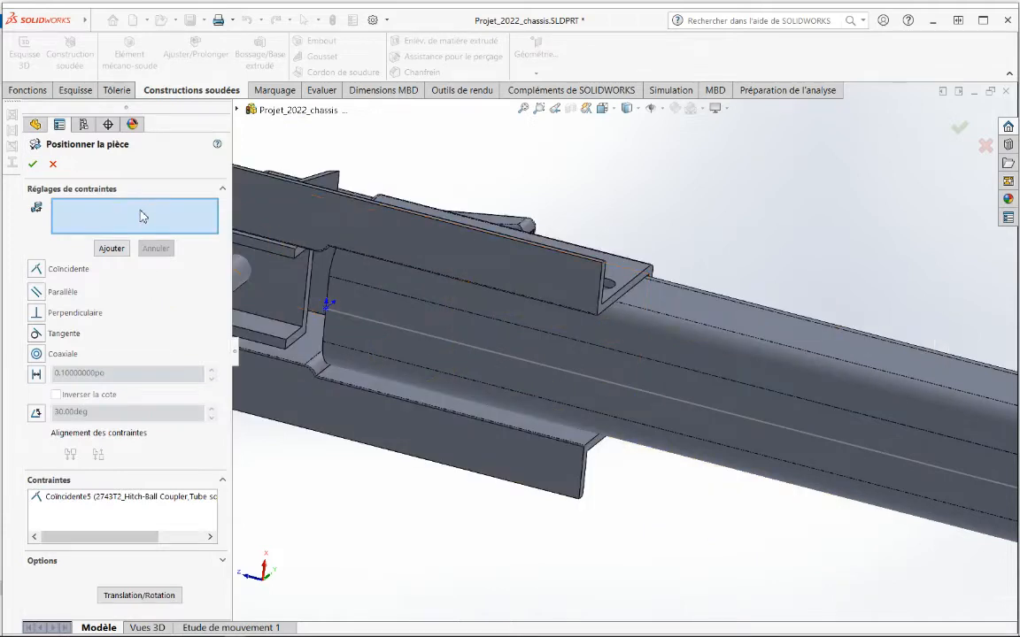
{"action": "left_click", "coordinate": [692, 312]}
{"action": "middle_click_drag", "start_coordinate": [621, 308], "coordinate": [623, 235]}
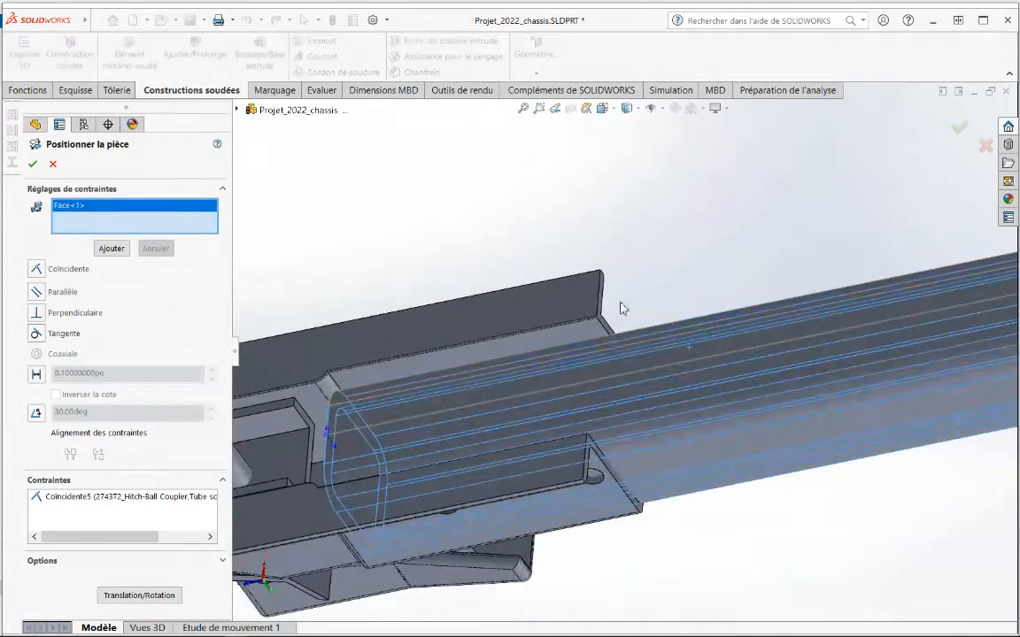
{"action": "scroll", "coordinate": [595, 311], "scroll_direction": "down", "scroll_amount": 4}
{"action": "left_click", "coordinate": [552, 308]}
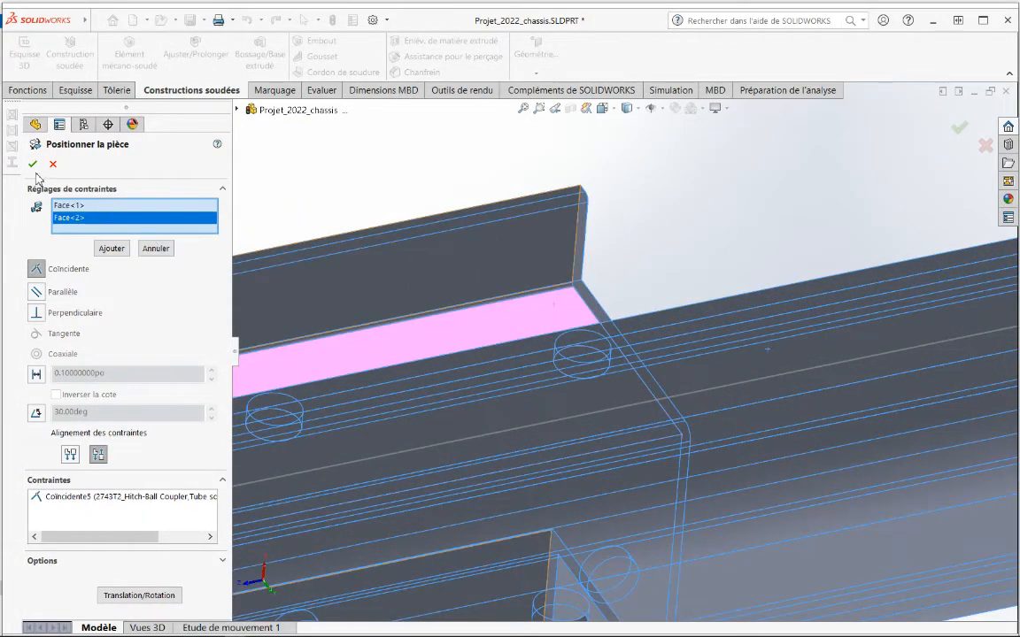
{"action": "left_click", "coordinate": [111, 245]}
Step: Make the coupler's inner top face coincident with the square tube's top face, and accept the placement
{"action": "middle_click_drag", "start_coordinate": [519, 320], "coordinate": [546, 419]}
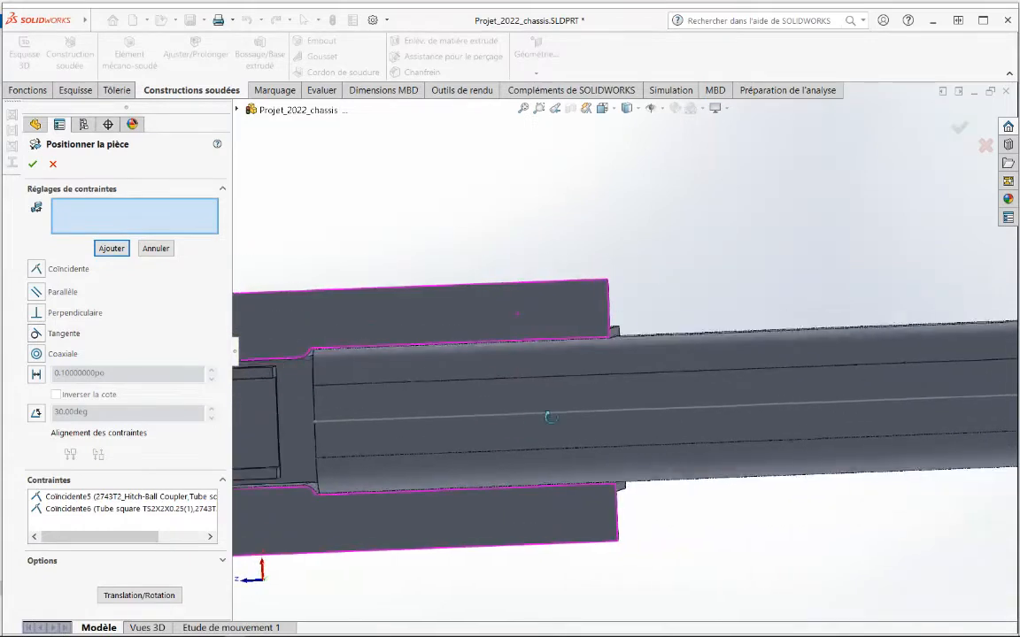
{"action": "scroll", "coordinate": [380, 398], "scroll_direction": "down", "scroll_amount": 1}
{"action": "middle_click_drag", "start_coordinate": [331, 404], "coordinate": [304, 406]}
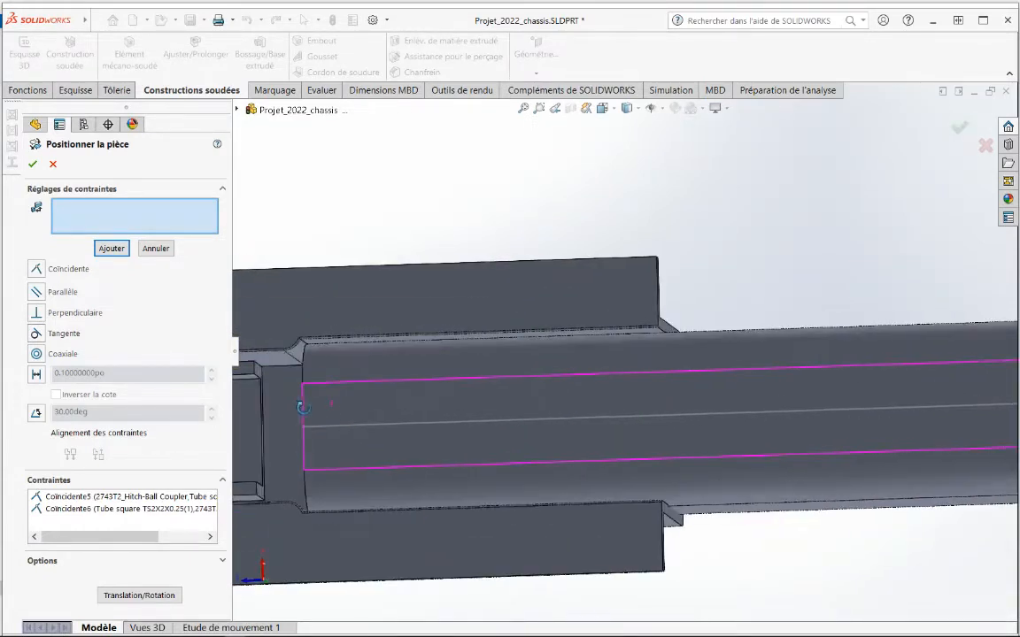
{"action": "left_click", "coordinate": [288, 388]}
{"action": "middle_click_drag", "start_coordinate": [735, 356], "coordinate": [705, 306]}
{"action": "left_click", "coordinate": [716, 337]}
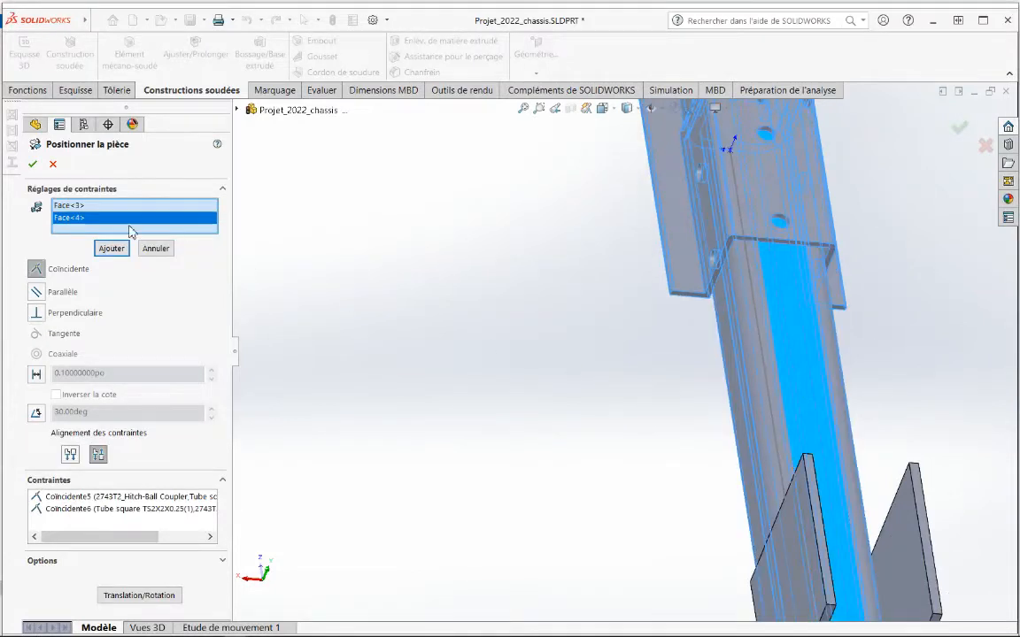
{"action": "left_click", "coordinate": [32, 164]}
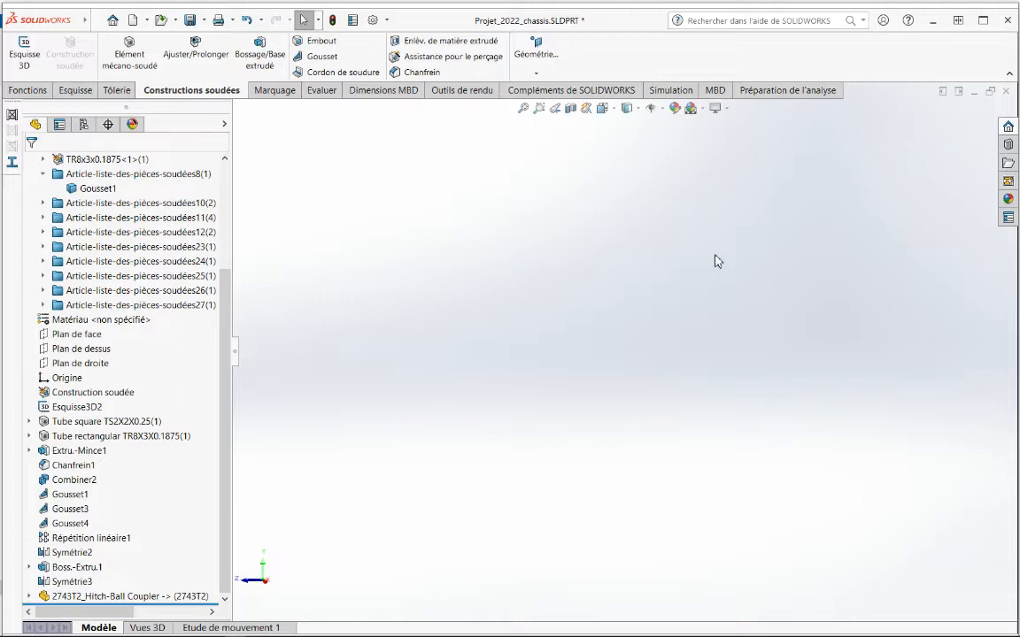
Step: Add a 0.11811024 in weld bead between the square tube's side face and the coupler's open end face, using weld geometry selection
{"action": "key", "text": "ctrl+7"}
{"action": "scroll", "coordinate": [560, 395], "scroll_direction": "down", "scroll_amount": 5}
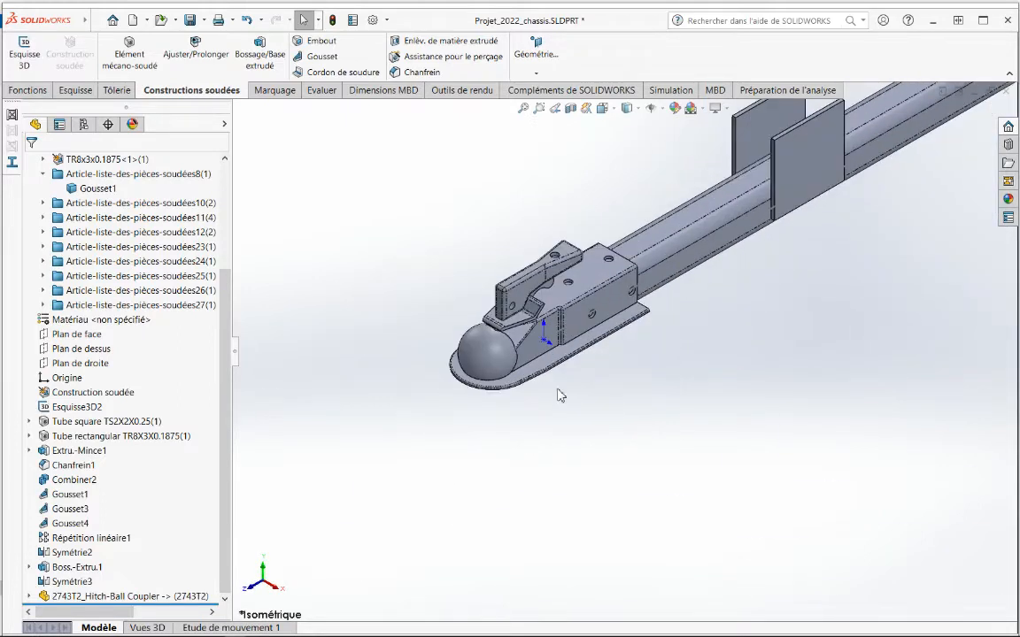
{"action": "scroll", "coordinate": [694, 256], "scroll_direction": "down", "scroll_amount": 2}
{"action": "middle_click_drag", "start_coordinate": [721, 307], "coordinate": [709, 273]}
{"action": "middle_click_drag", "start_coordinate": [662, 321], "coordinate": [615, 288]}
{"action": "scroll", "coordinate": [725, 292], "scroll_direction": "down", "scroll_amount": 2}
{"action": "scroll", "coordinate": [613, 287], "scroll_direction": "up", "scroll_amount": 1}
{"action": "scroll", "coordinate": [613, 286], "scroll_direction": "down", "scroll_amount": 3}
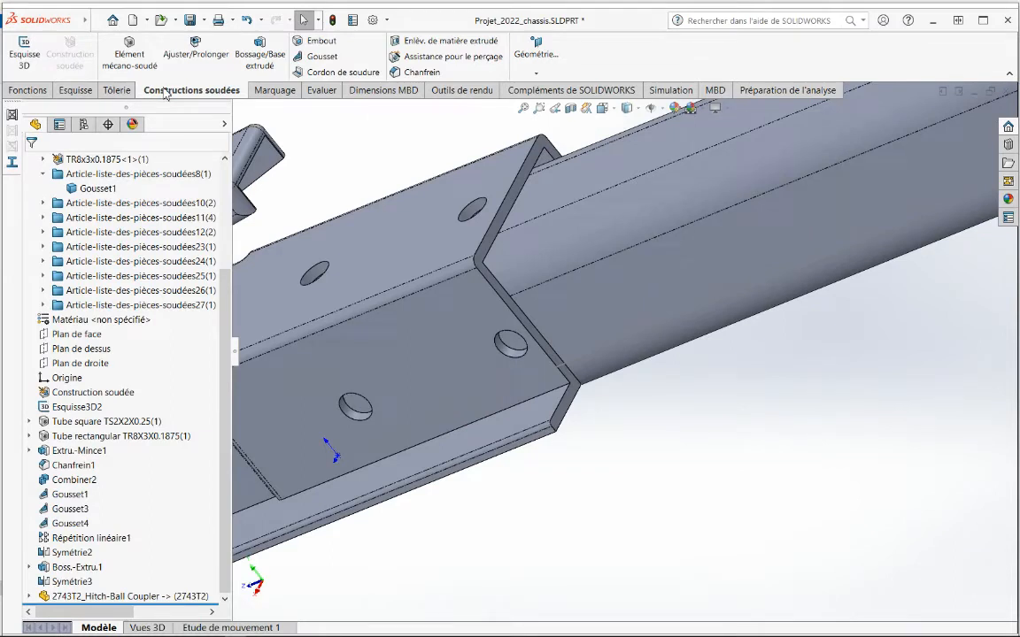
{"action": "left_click", "coordinate": [297, 73]}
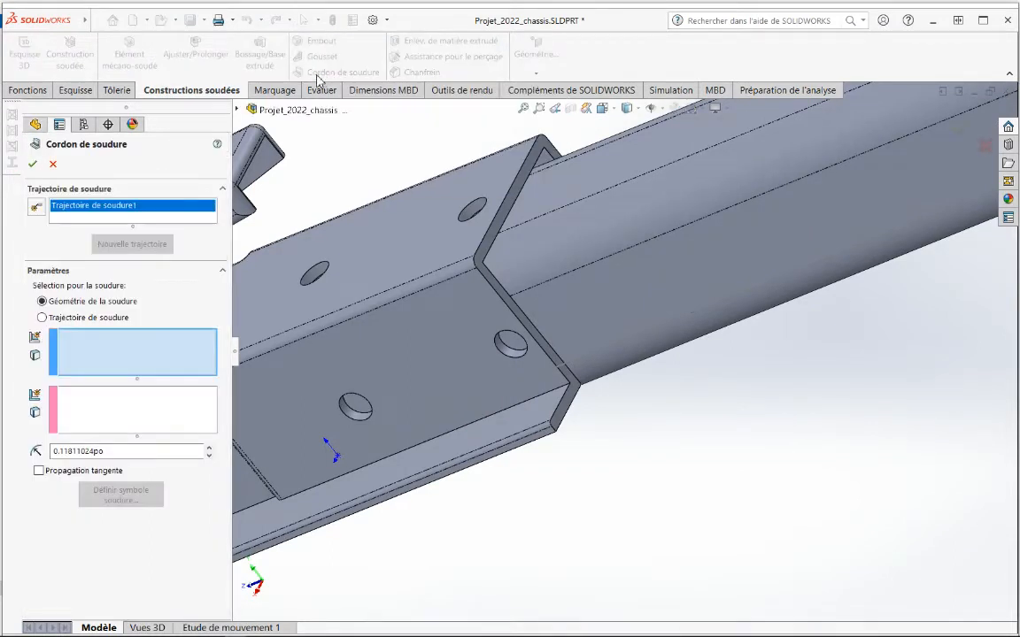
{"action": "scroll", "coordinate": [542, 323], "scroll_direction": "down", "scroll_amount": 4}
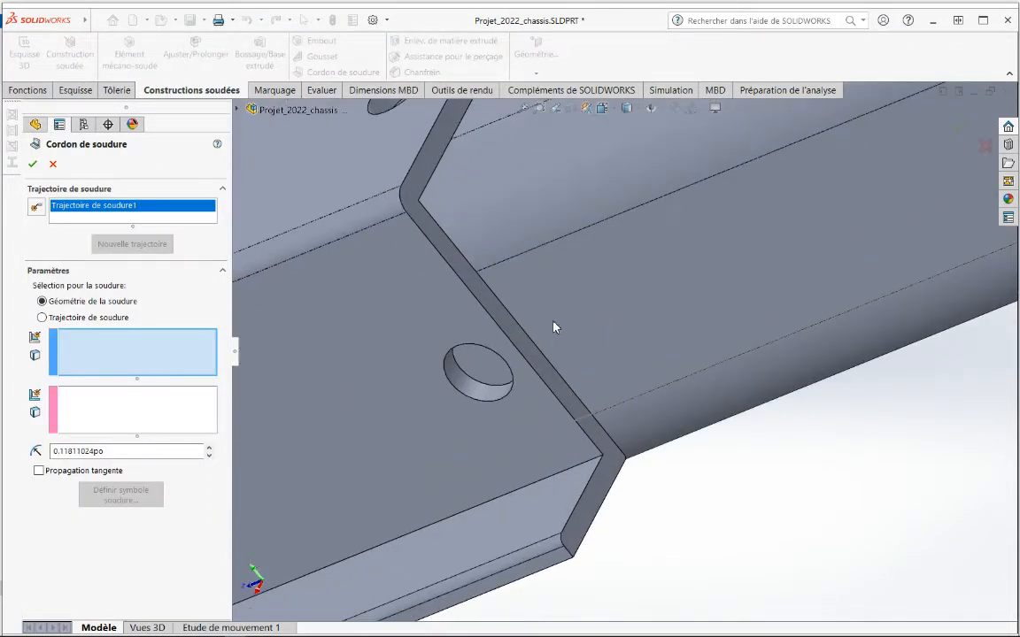
{"action": "left_click", "coordinate": [548, 326]}
{"action": "left_click", "coordinate": [187, 414]}
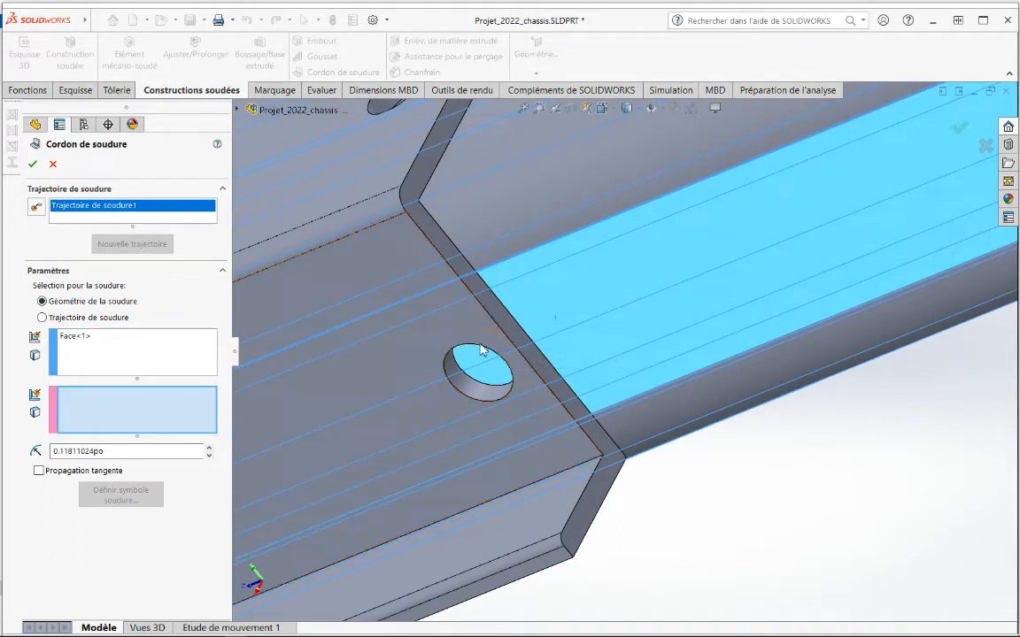
{"action": "left_click", "coordinate": [505, 329]}
{"action": "middle_click_drag", "start_coordinate": [540, 315], "coordinate": [566, 324]}
{"action": "scroll", "coordinate": [571, 297], "scroll_direction": "up", "scroll_amount": 3}
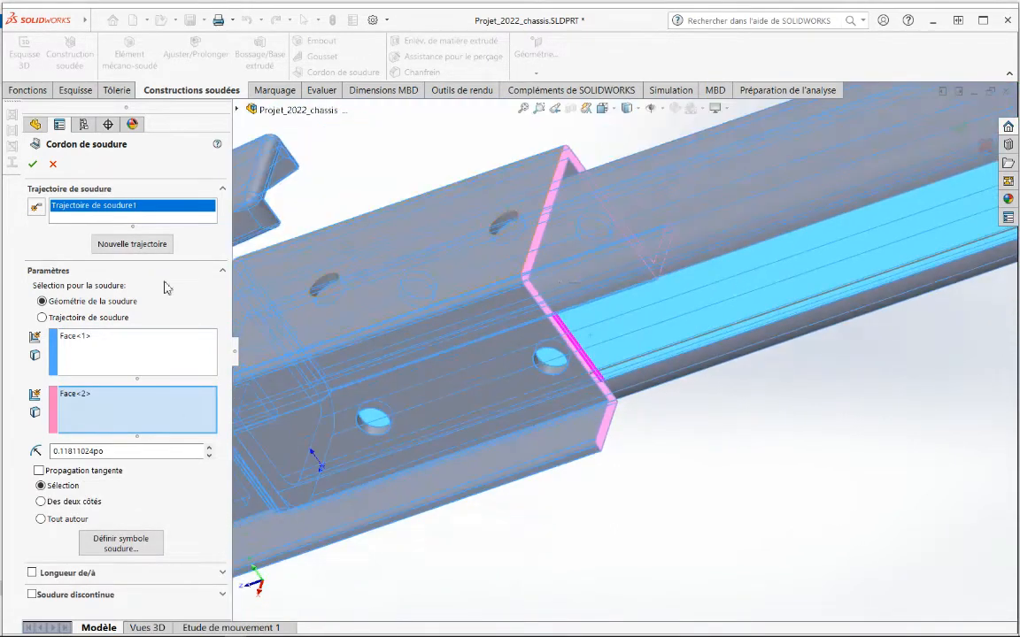
{"action": "left_click", "coordinate": [33, 164]}
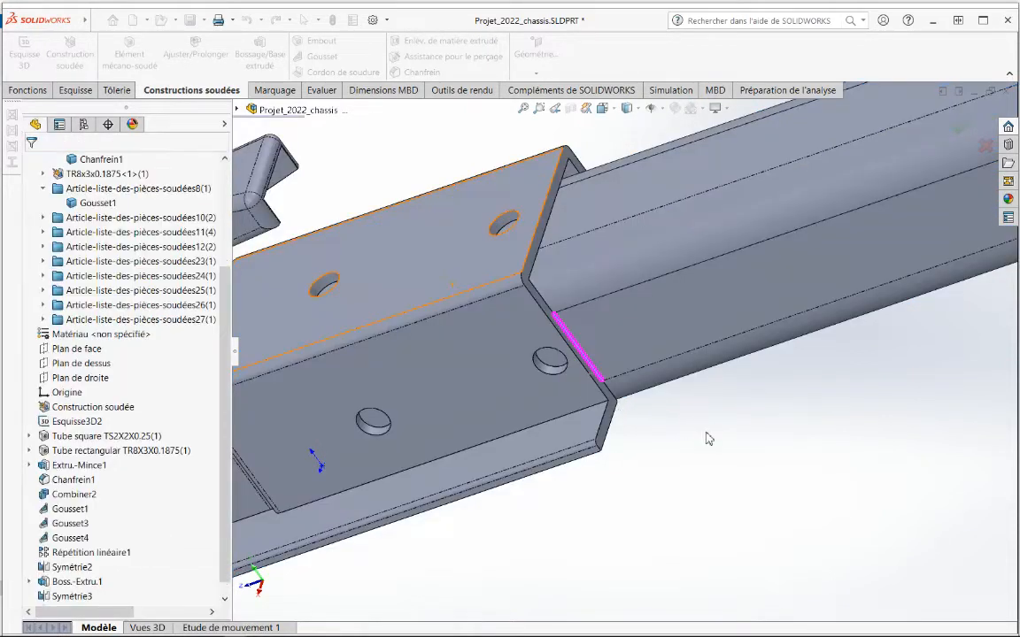
Step: Turn on the display of weld beads in the model view
{"action": "middle_click_drag", "start_coordinate": [705, 439], "coordinate": [701, 233]}
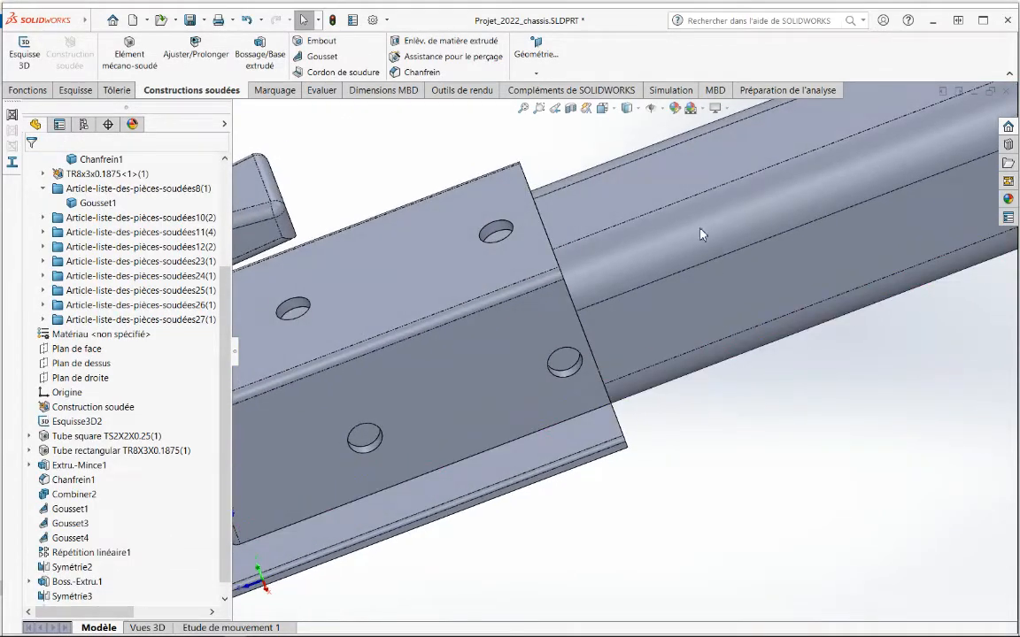
{"action": "left_click", "coordinate": [660, 108]}
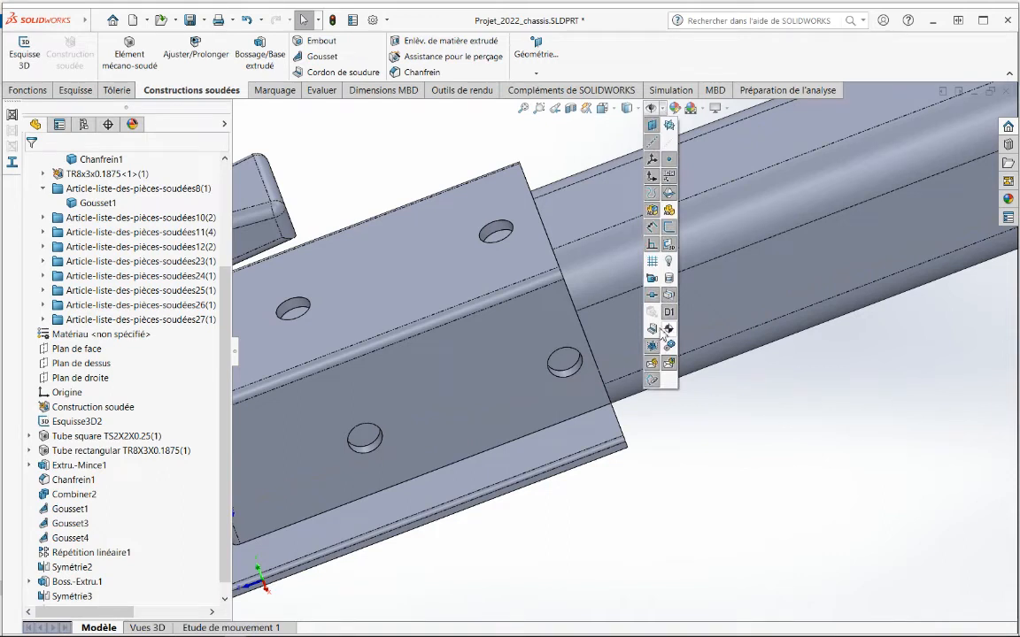
{"action": "left_click", "coordinate": [664, 330]}
{"action": "scroll", "coordinate": [752, 433], "scroll_direction": "up", "scroll_amount": 5}
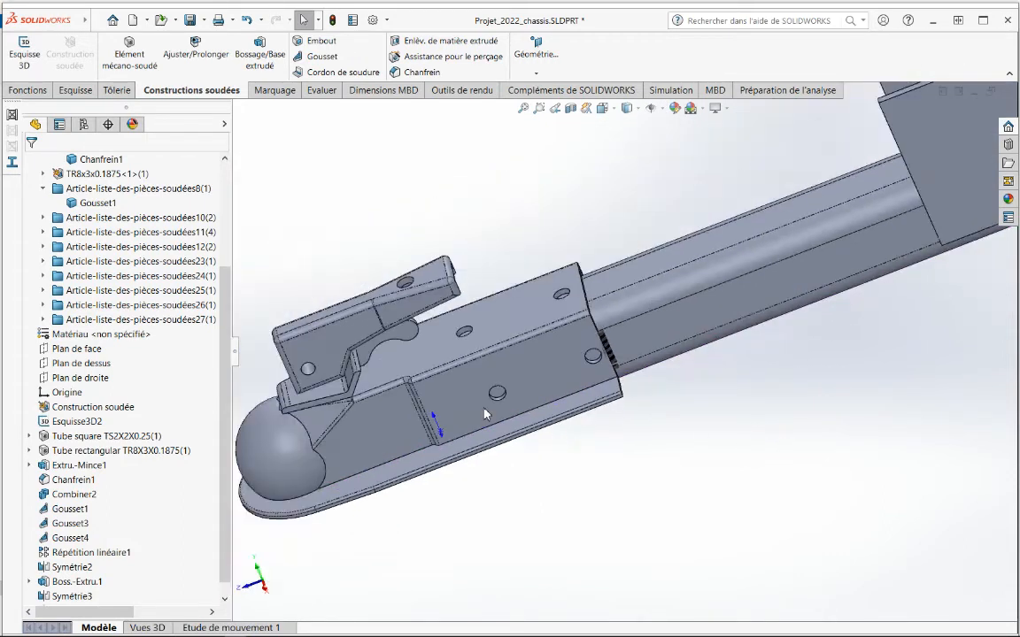
{"action": "scroll", "coordinate": [630, 359], "scroll_direction": "up", "scroll_amount": 4}
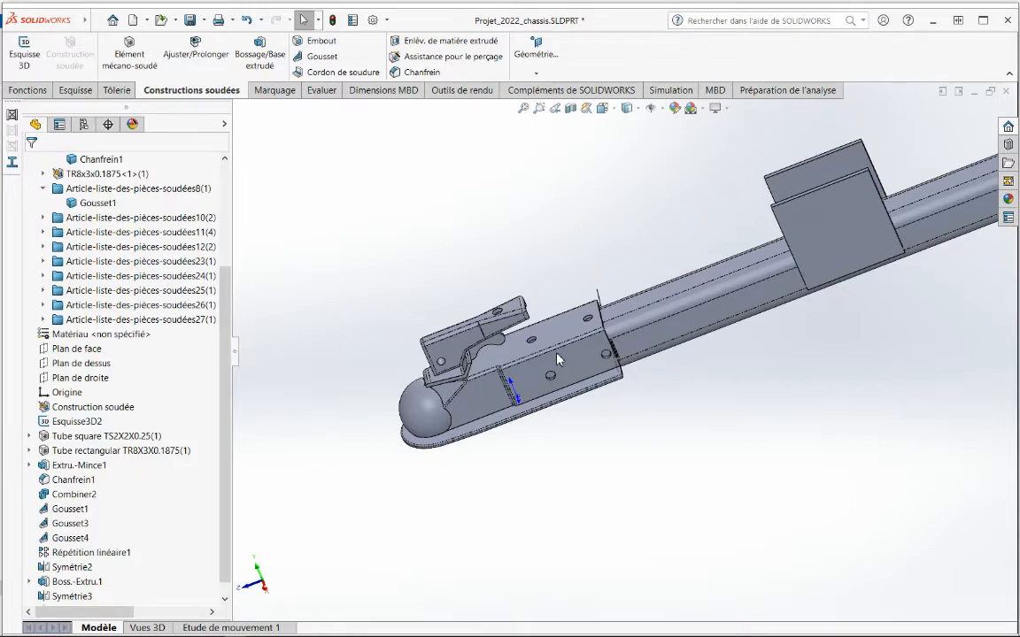
{"action": "left_click", "coordinate": [558, 358]}
{"action": "middle_click_drag", "start_coordinate": [558, 359], "coordinate": [740, 304]}
{"action": "scroll", "coordinate": [817, 275], "scroll_direction": "up", "scroll_amount": 10}
{"action": "scroll", "coordinate": [766, 281], "scroll_direction": "down", "scroll_amount": 3}
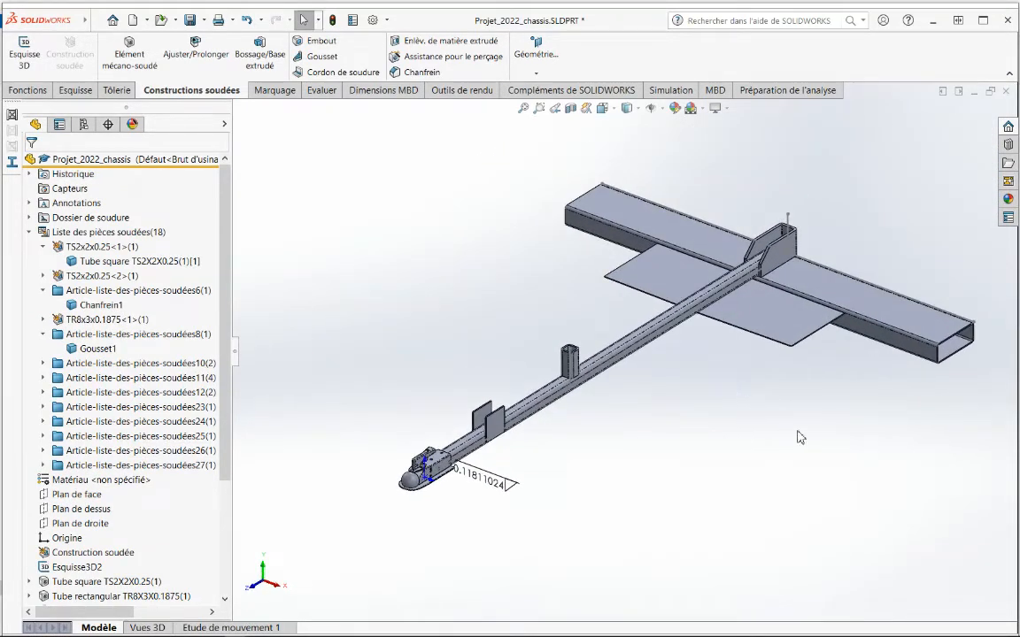